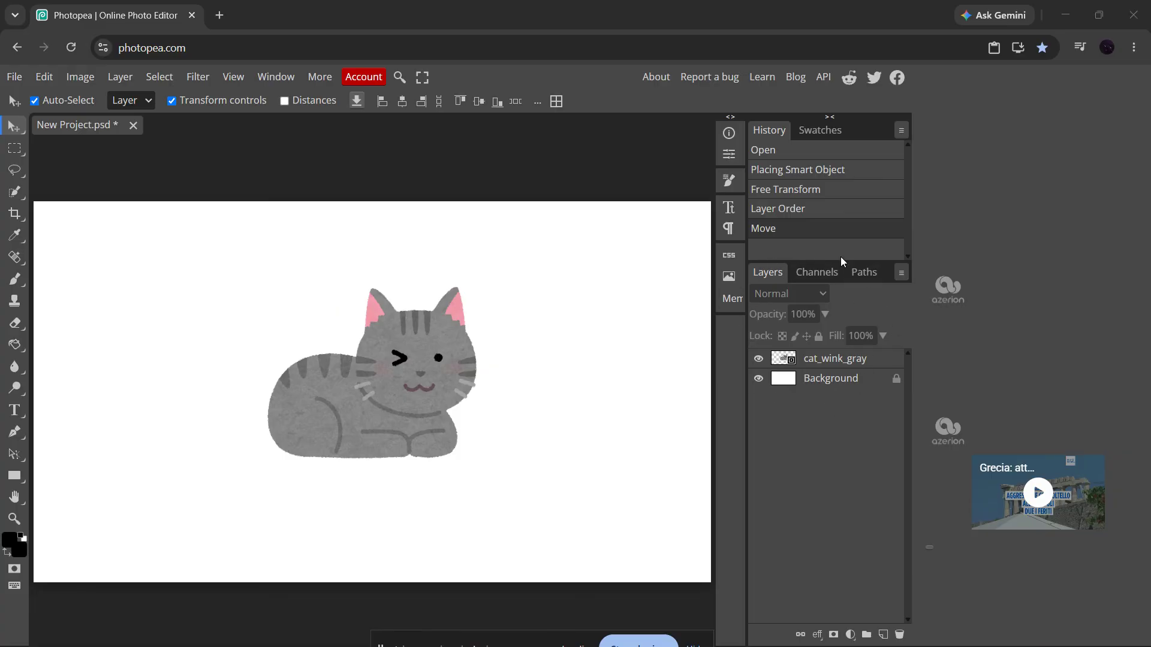
Step: Examine the cat_wink_gray and Background layers and the options of the marquee, text, brush and move tools
click(833, 362)
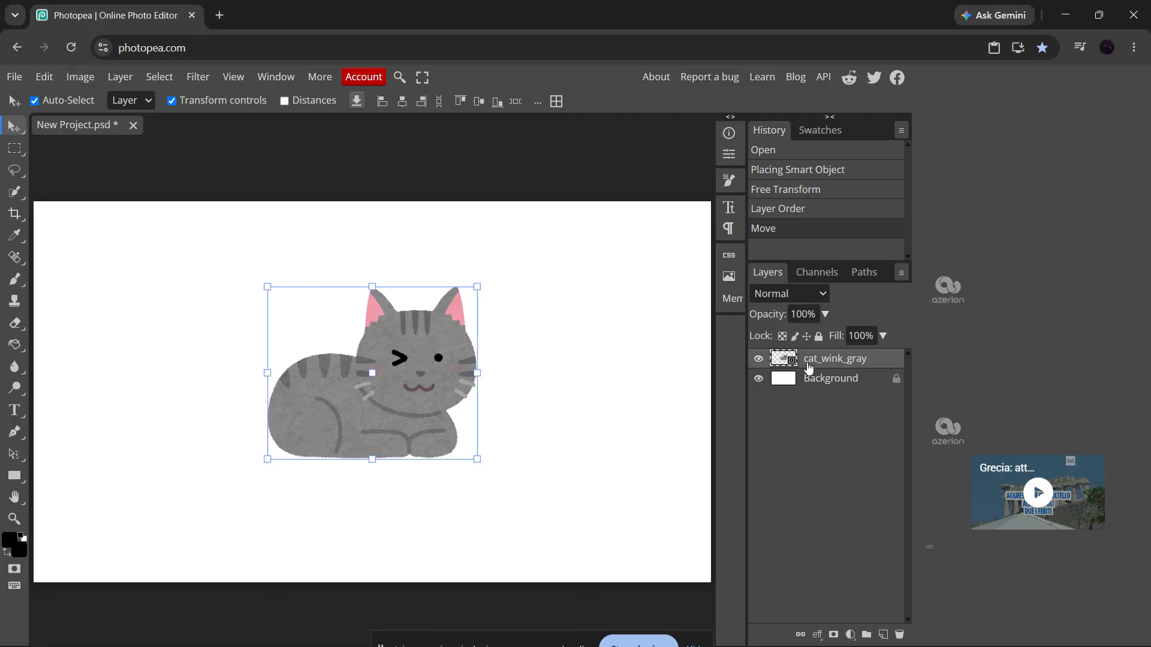
click(838, 378)
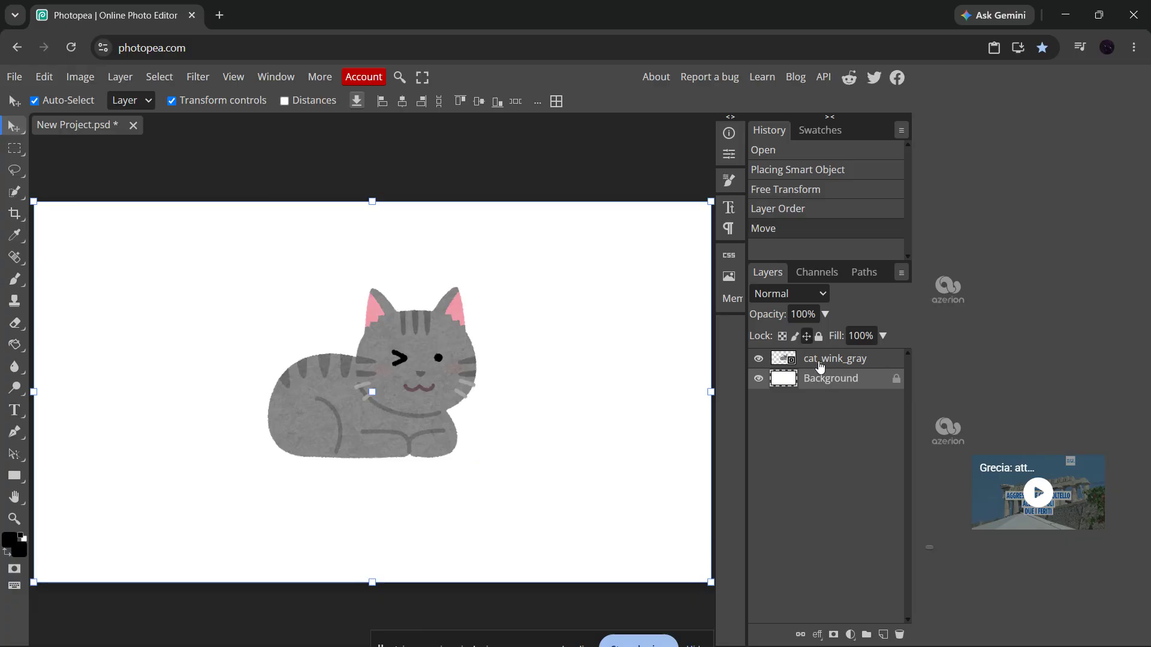
click(819, 363)
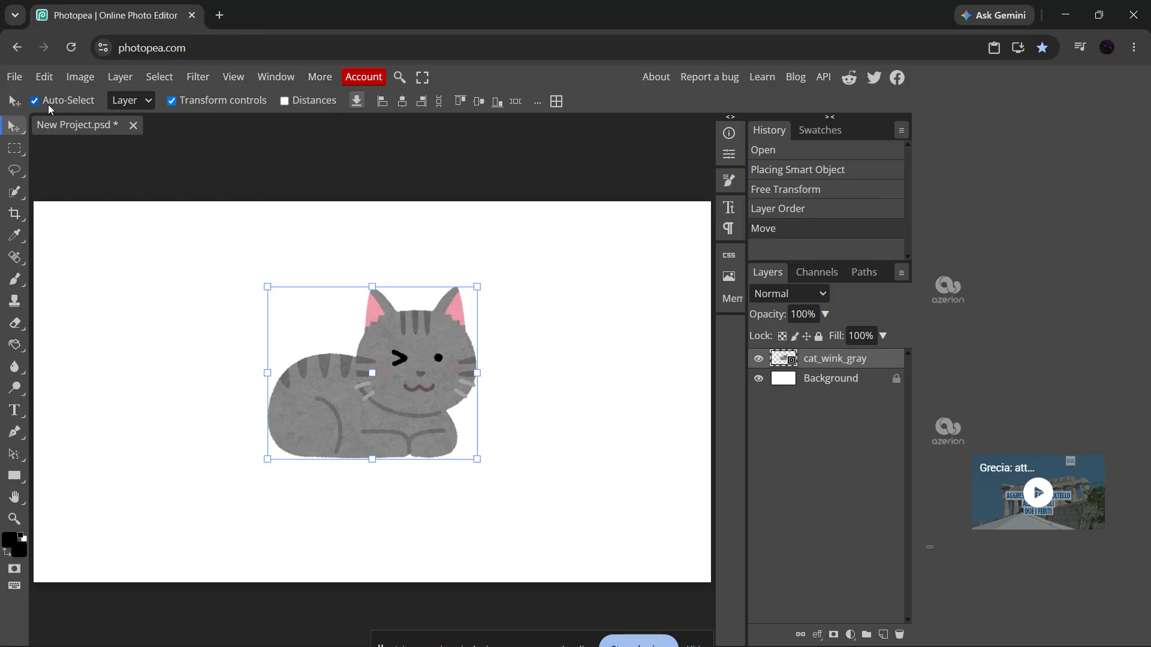
click(10, 151)
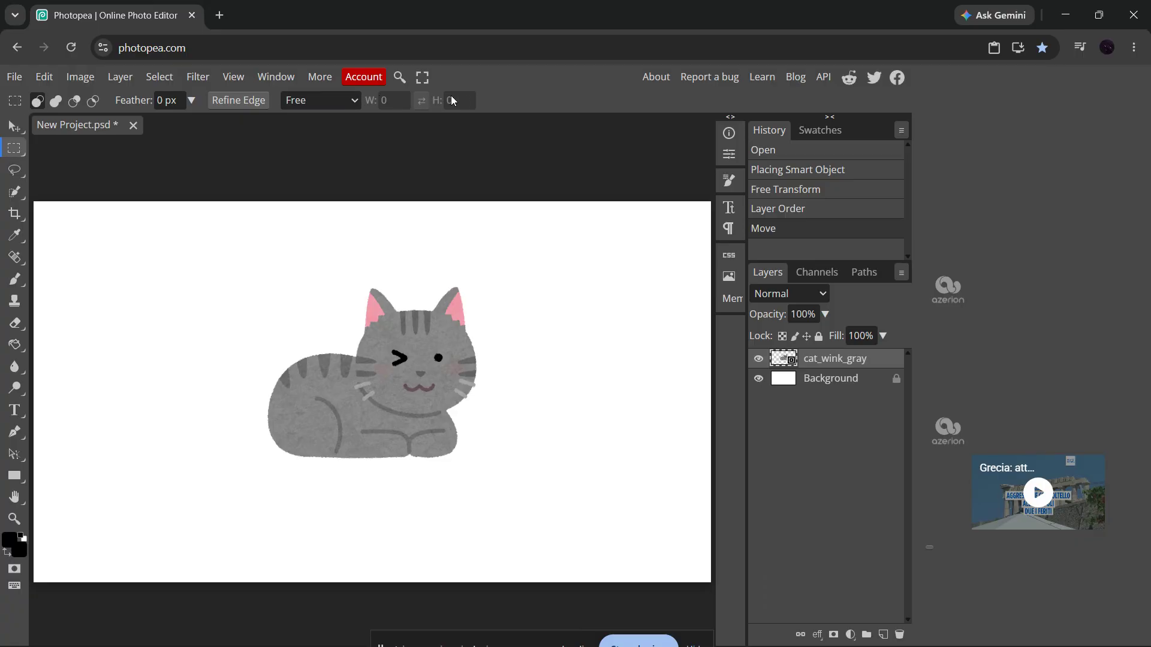
click(19, 414)
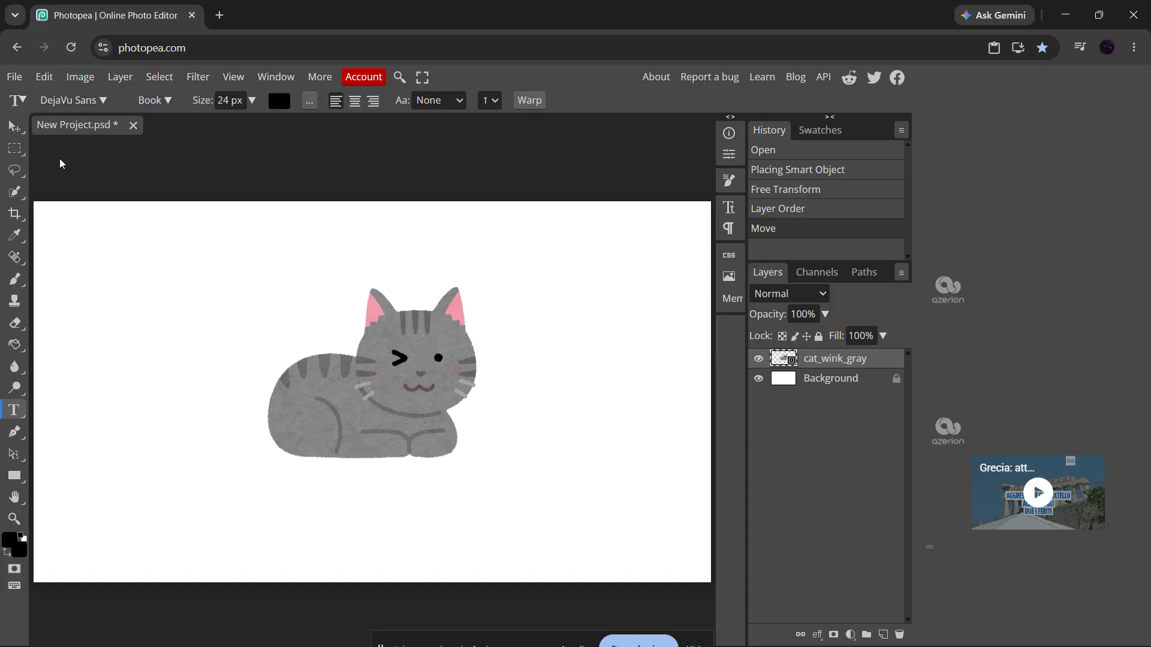
click(15, 278)
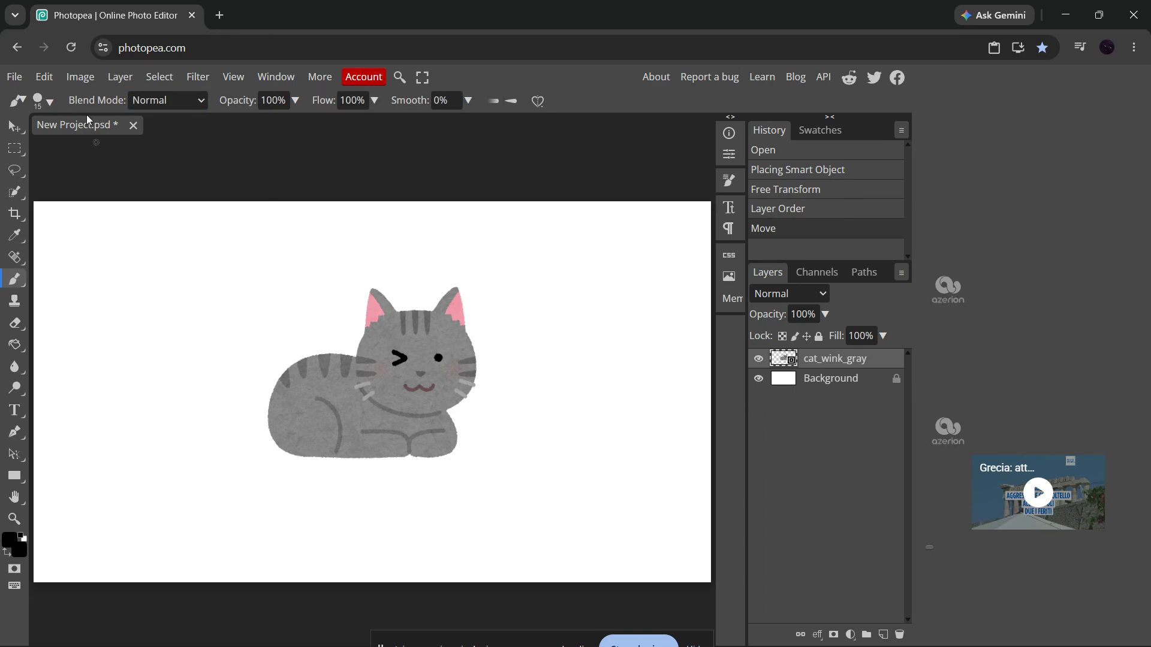
click(15, 128)
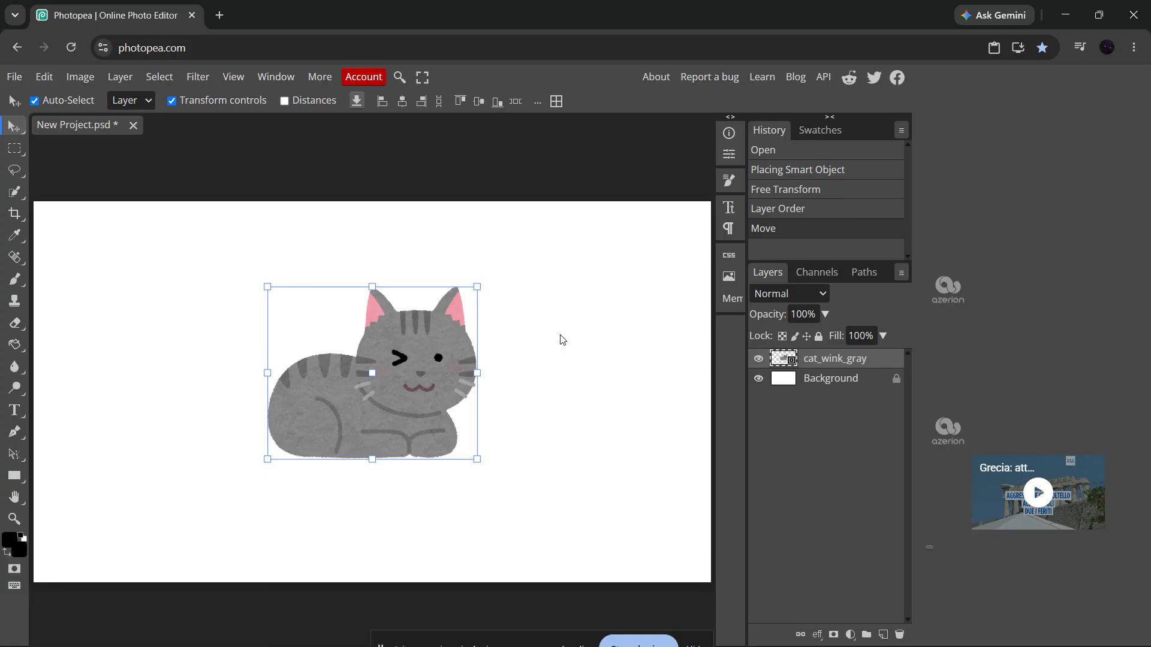
click(562, 340)
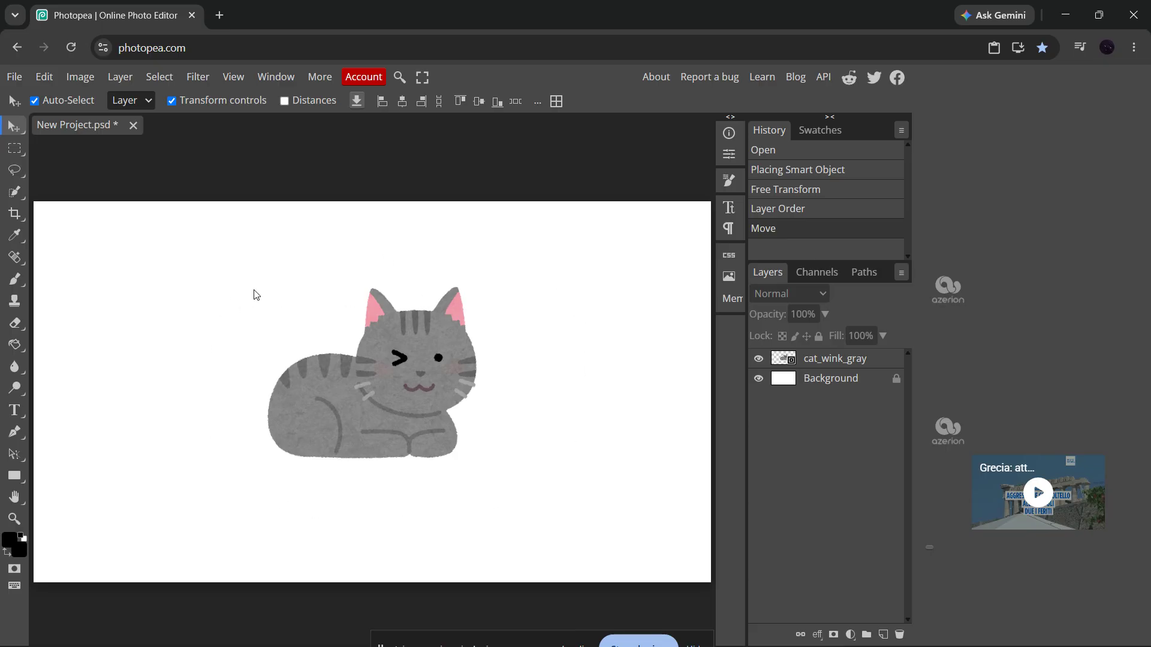
Step: Look through the lasso and quick-selection tool variants and try the Magic Wand
right_click(15, 168)
click(15, 168)
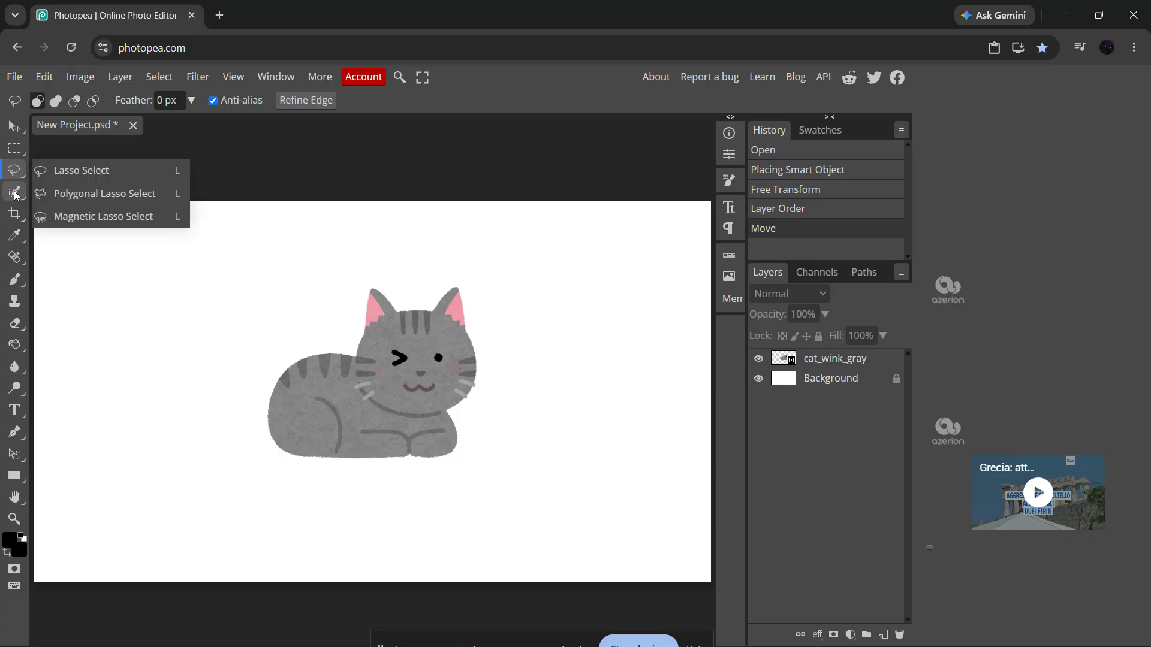
mouse_move(15, 192)
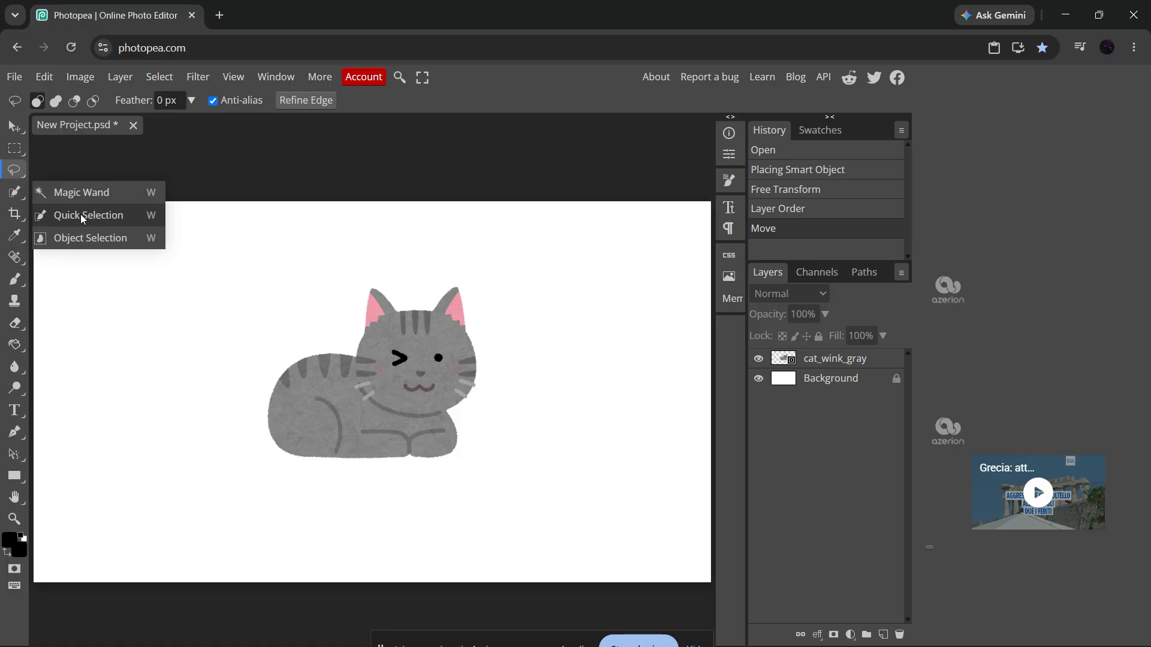
click(81, 191)
click(74, 189)
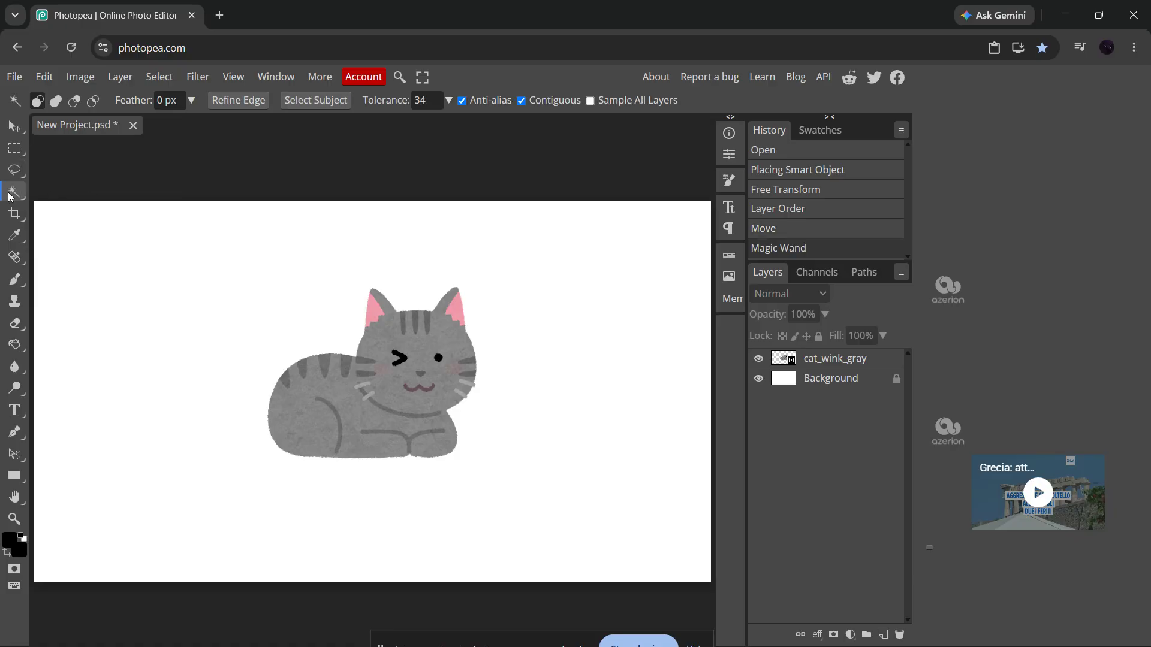
mouse_move(15, 192)
click(66, 195)
Step: Review the selection commands for the cat_wink_gray layer and select the empty area around the cat with the Magic Wand
click(157, 78)
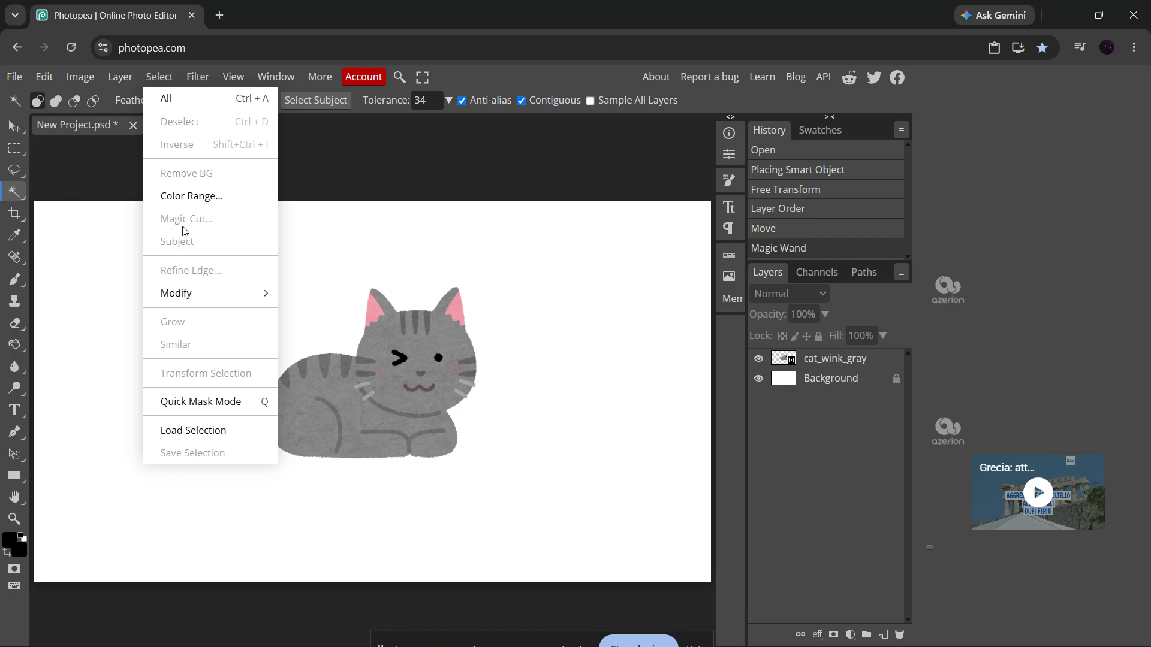
click(807, 365)
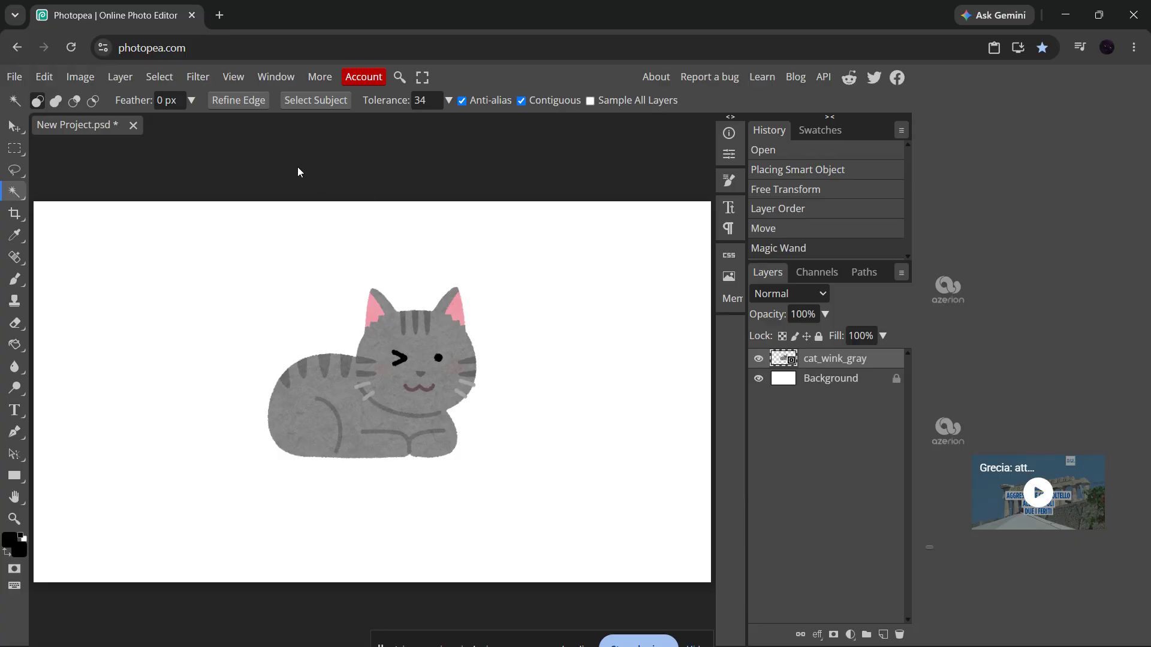
click(159, 82)
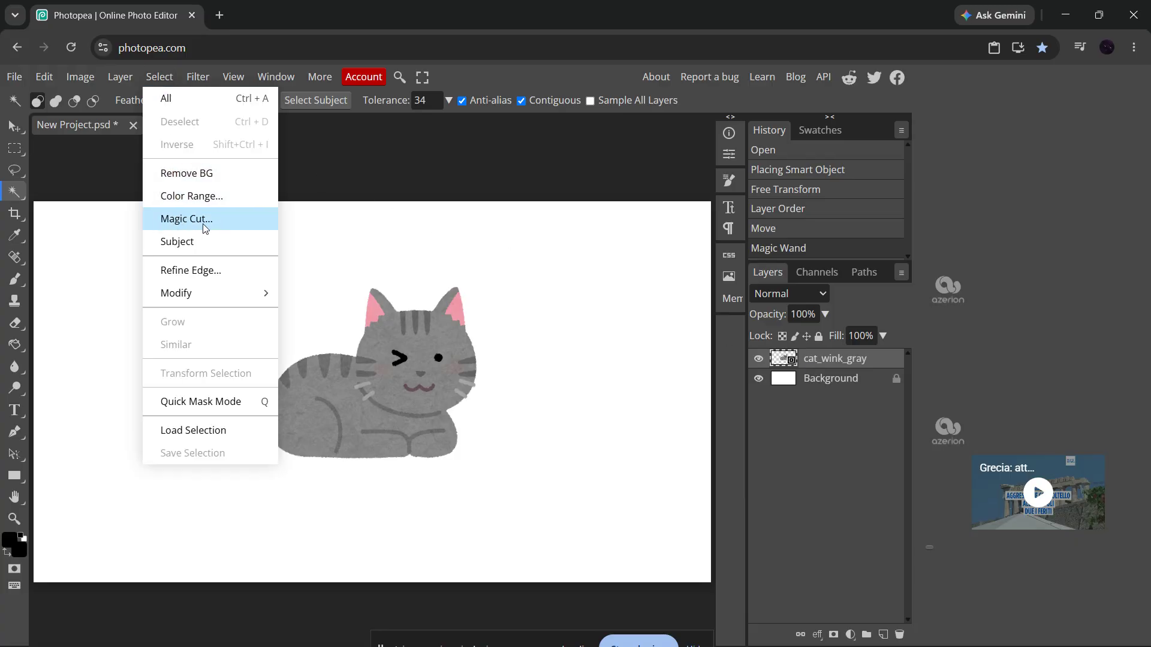
click(320, 228)
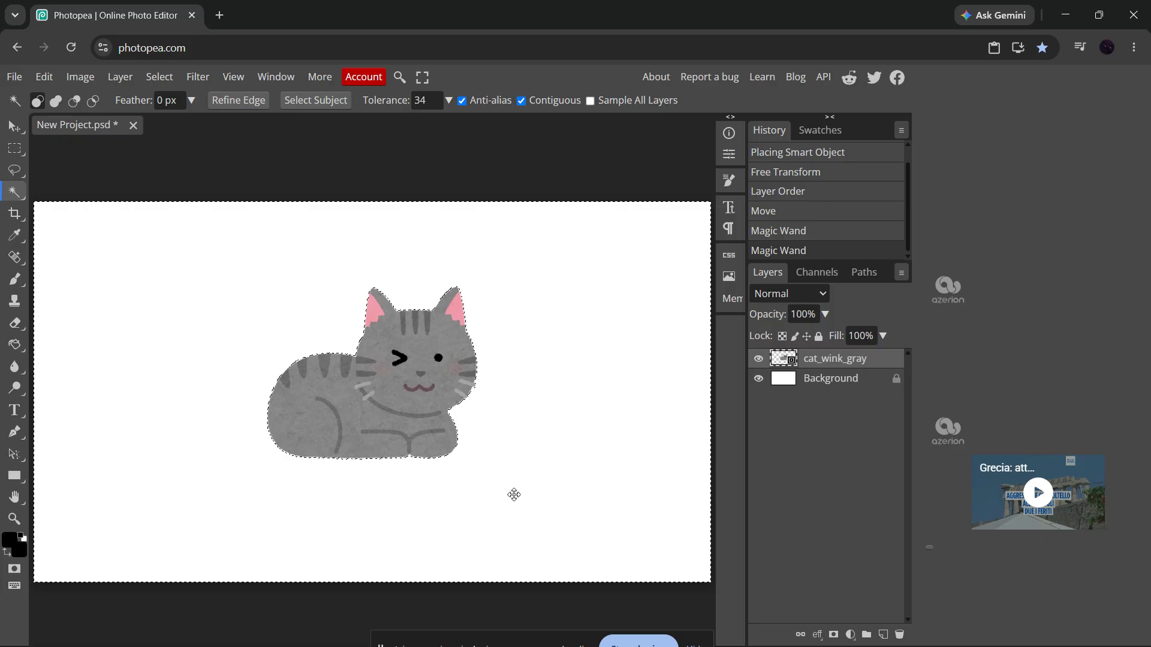
Step: Review the raster mask options for the cat layer and deselect the area around the cat
click(119, 85)
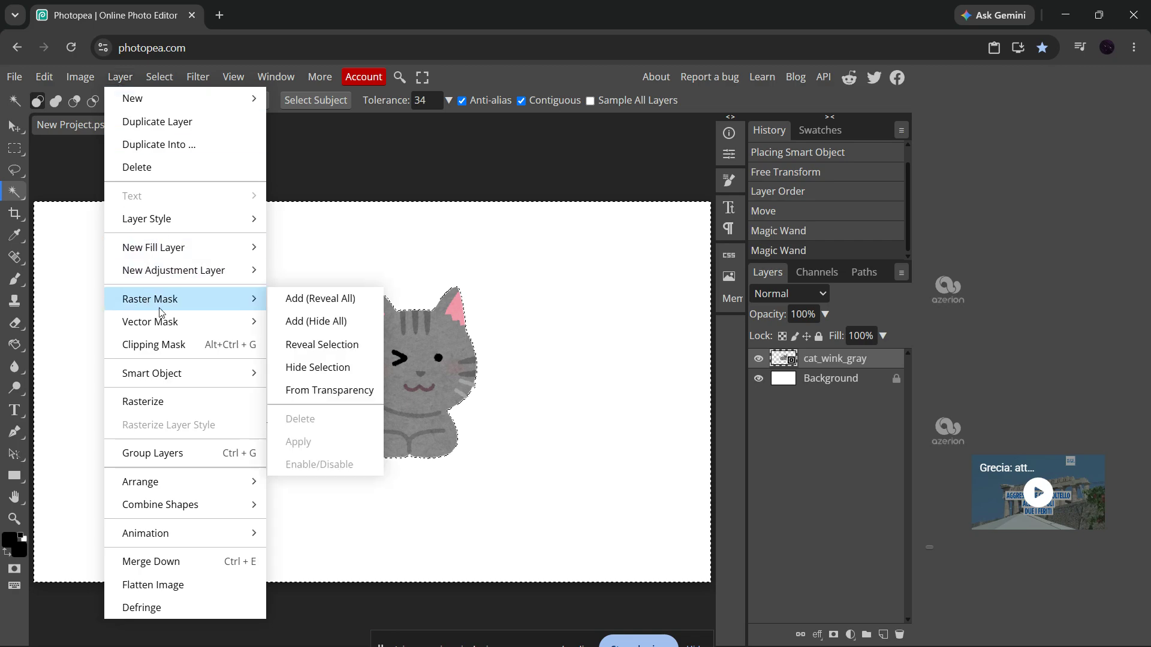
mouse_move(177, 308)
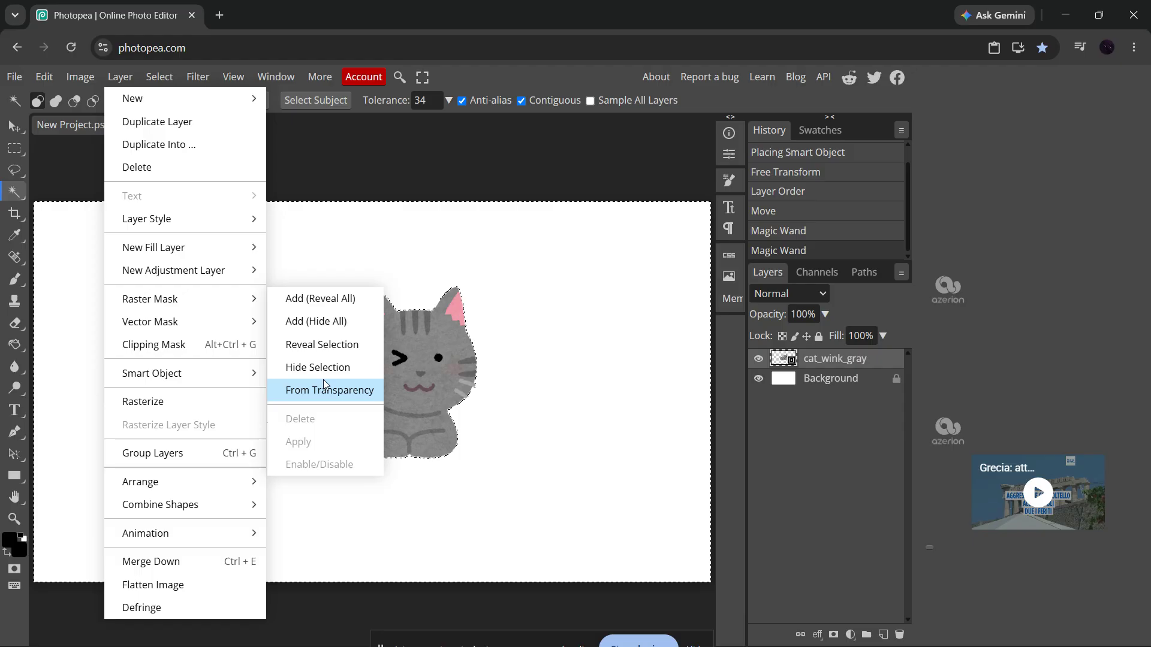
key(ctrl+d)
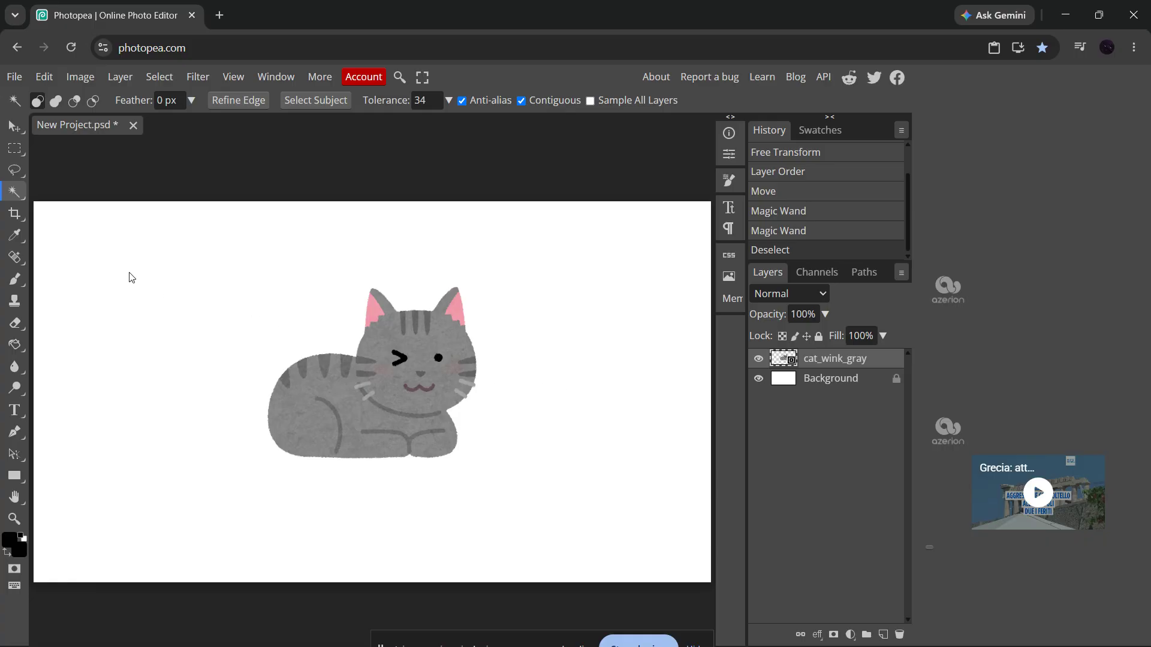
Step: Set the Clone Stamp brush to 35 px, apply it to the cat's open eye and rasterize the cat_wink_gray smart object
right_click(21, 262)
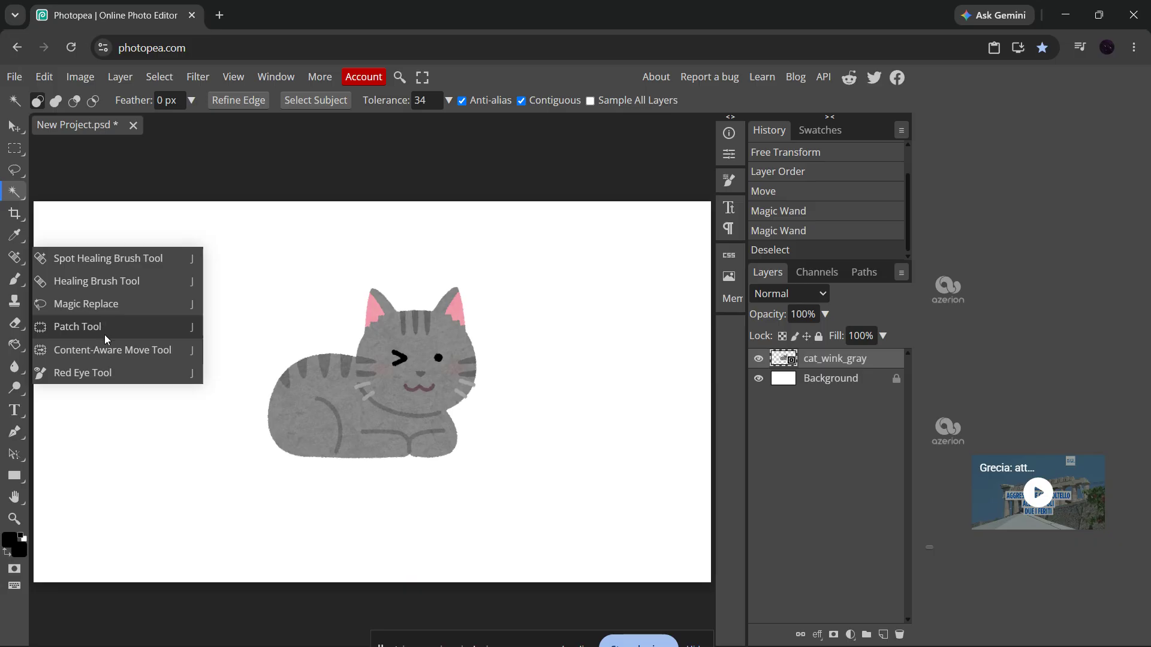
click(21, 307)
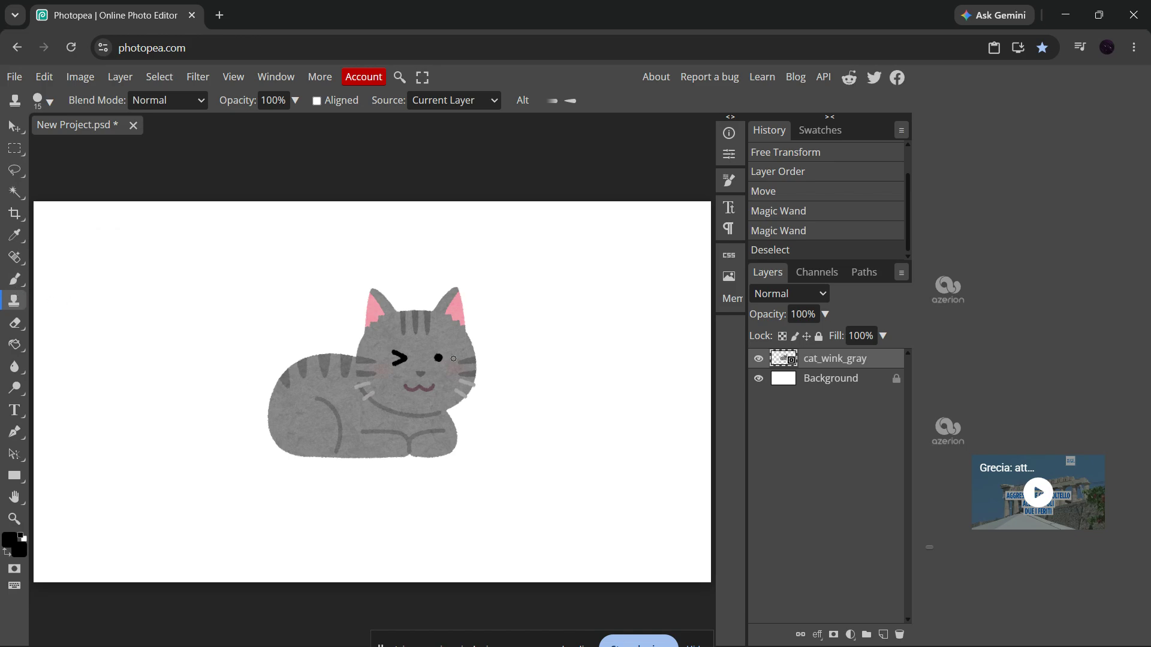
scroll(453, 358, up, 5)
scroll(441, 362, up, 2)
scroll(436, 369, down, 3)
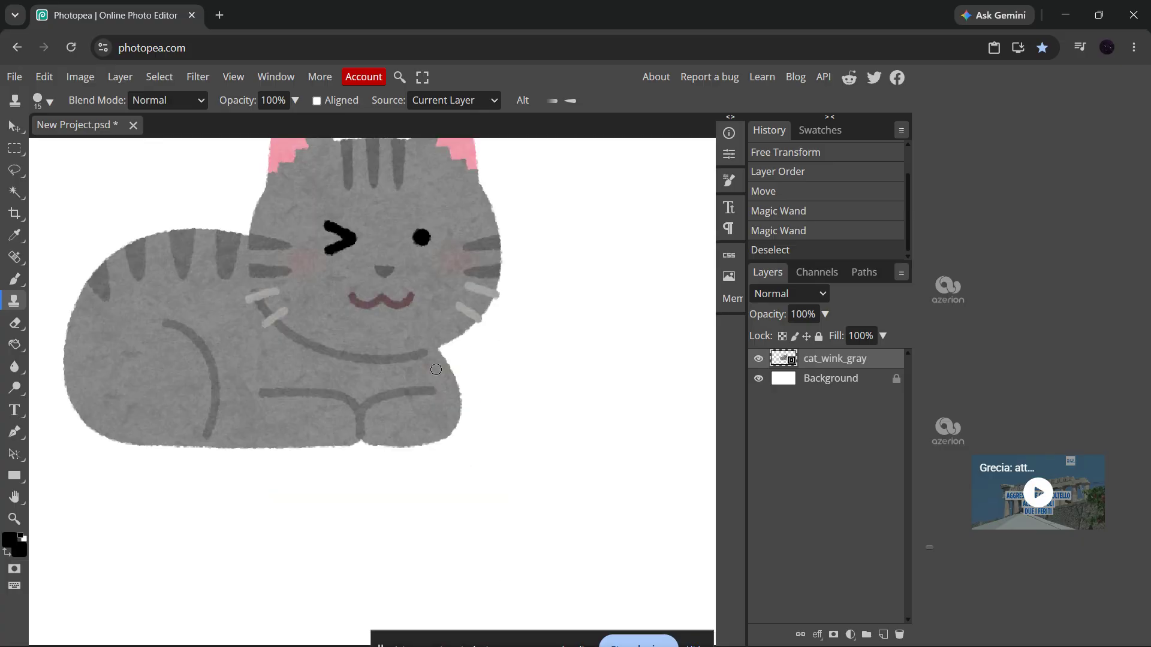
scroll(436, 369, up, 1)
key(bracketright)
key(bracketright)
key(bracketright)
key(bracketright)
key(bracketright)
key(bracketright)
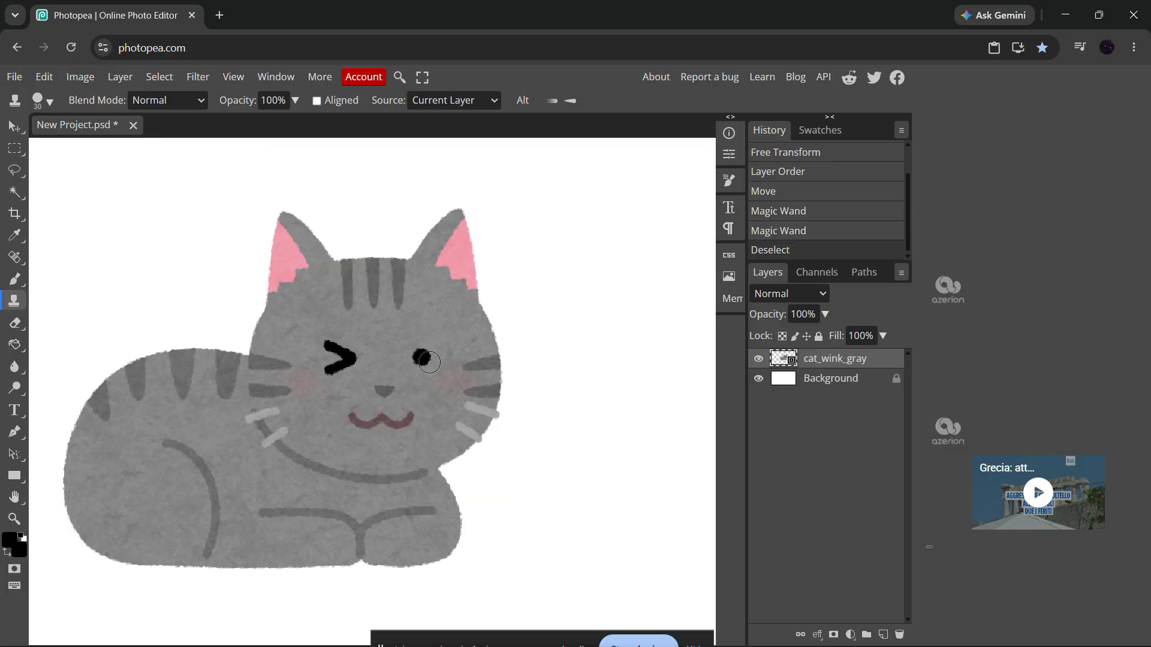
key(bracketleft)
key(bracketleft)
key(bracketleft)
key(bracketleft)
click(422, 355)
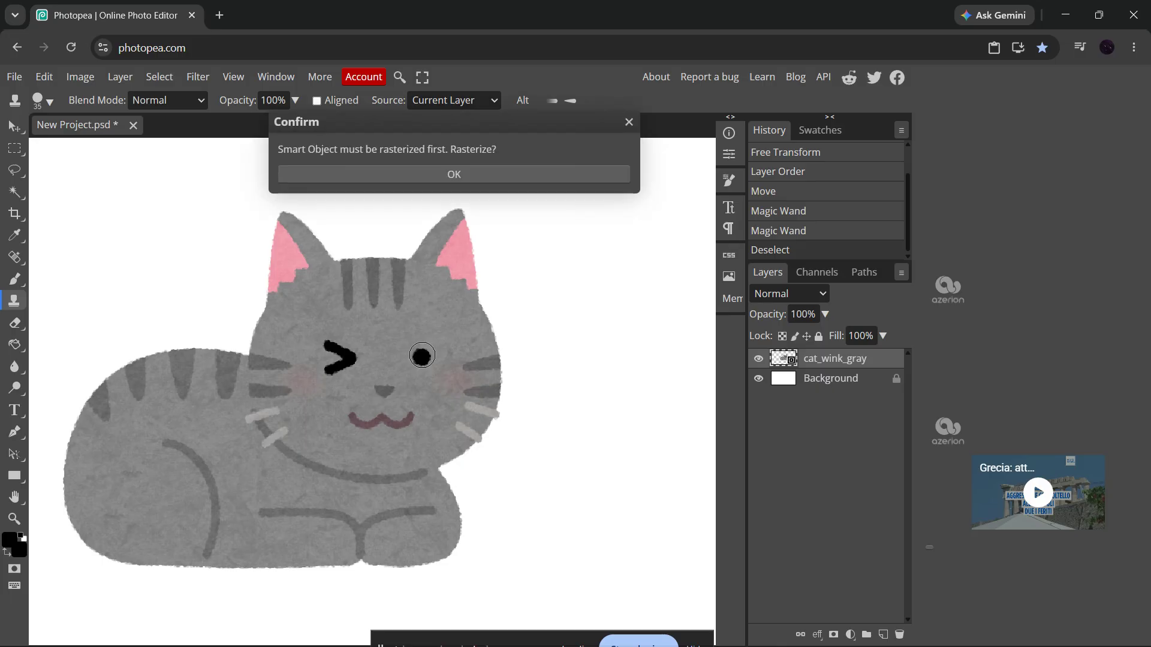
click(498, 173)
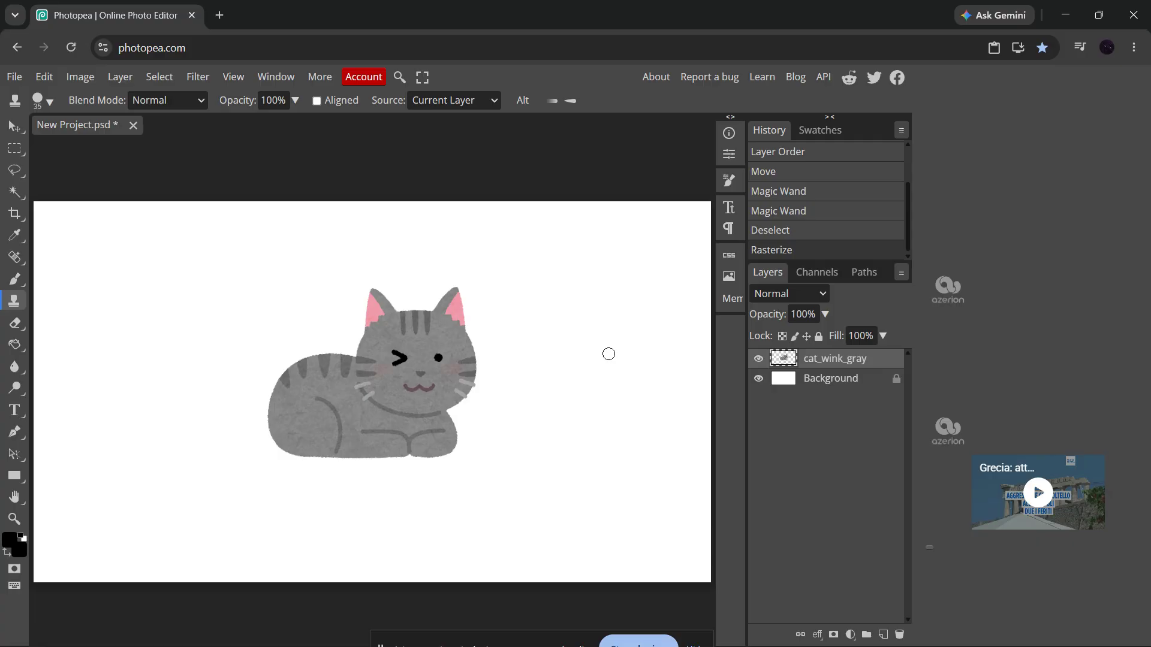
key(v)
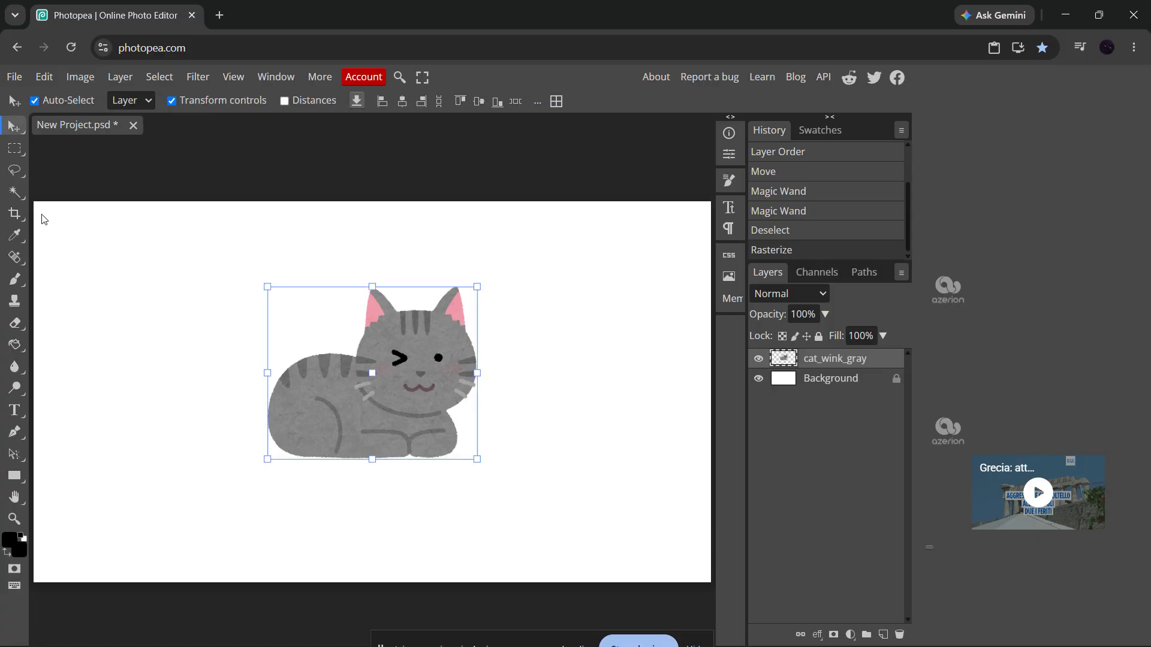
Step: Review the pen and shape tool variants, try a three-point Pen path beside the cat and undo its last two points
right_click(15, 434)
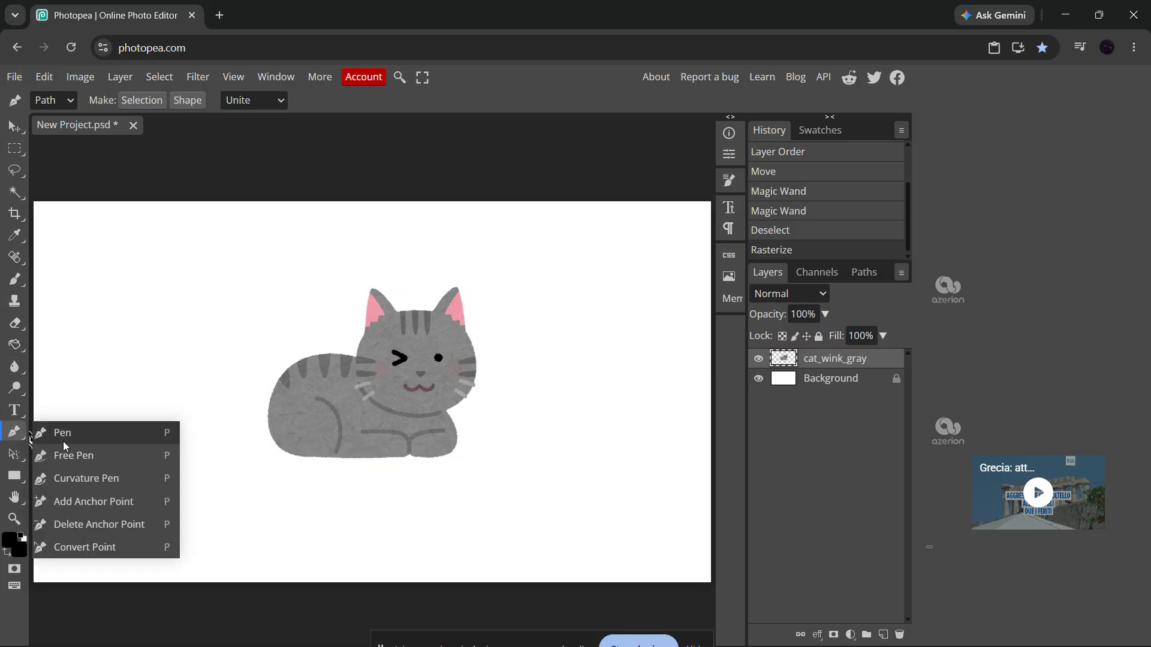
right_click(15, 476)
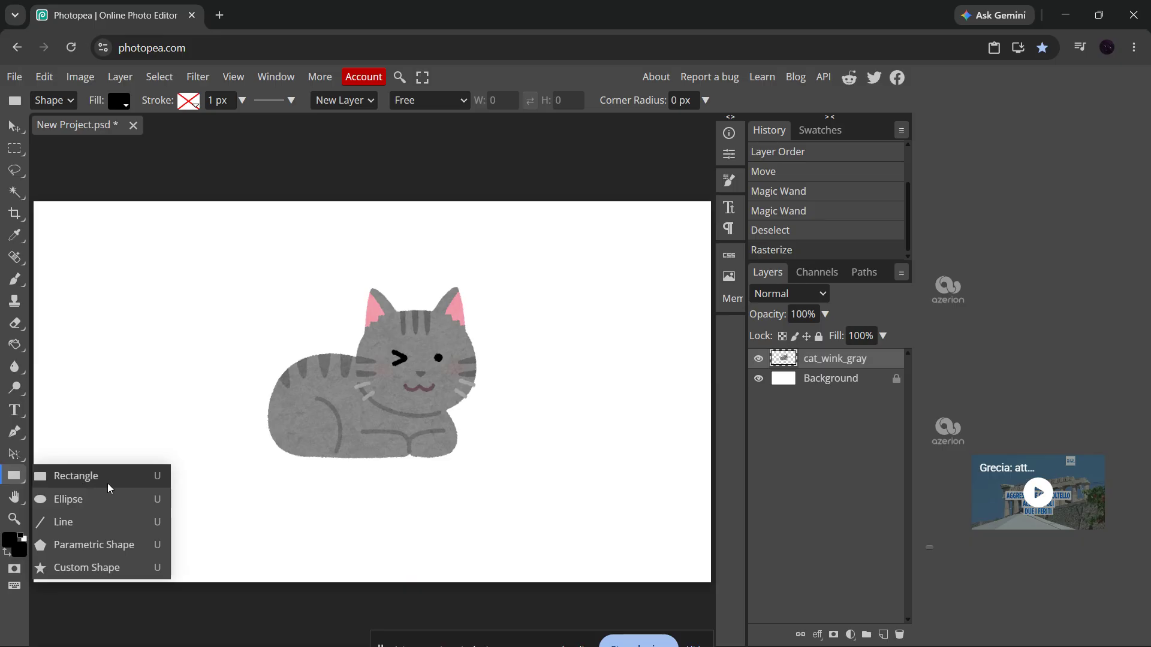
right_click(20, 432)
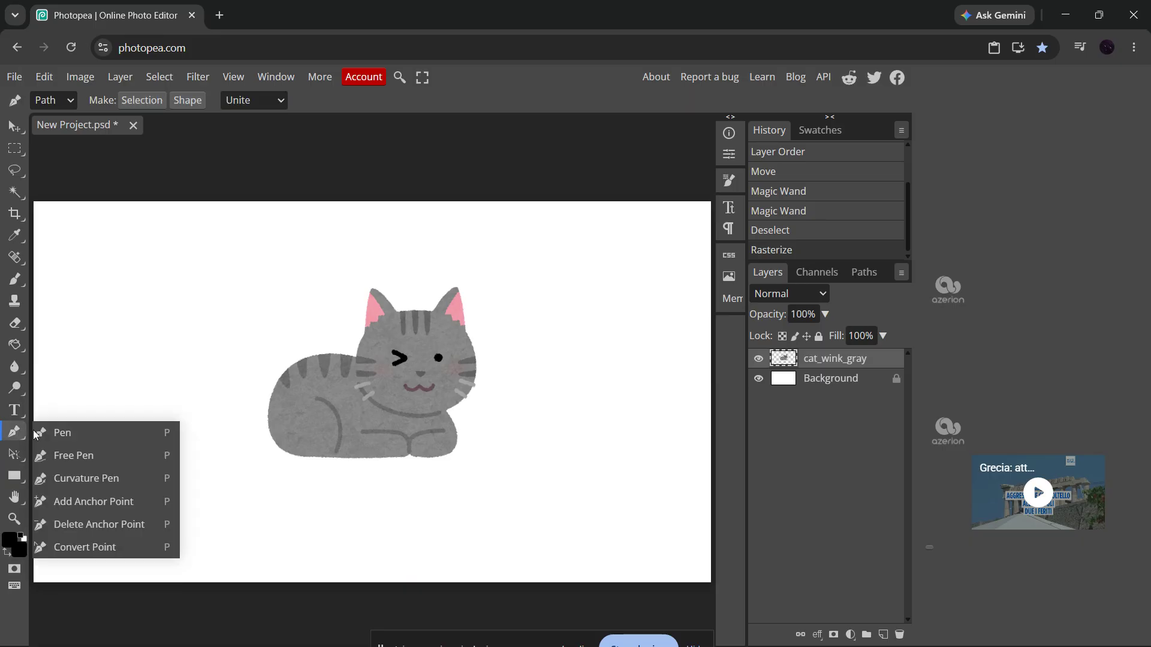
click(102, 441)
click(167, 263)
click(120, 365)
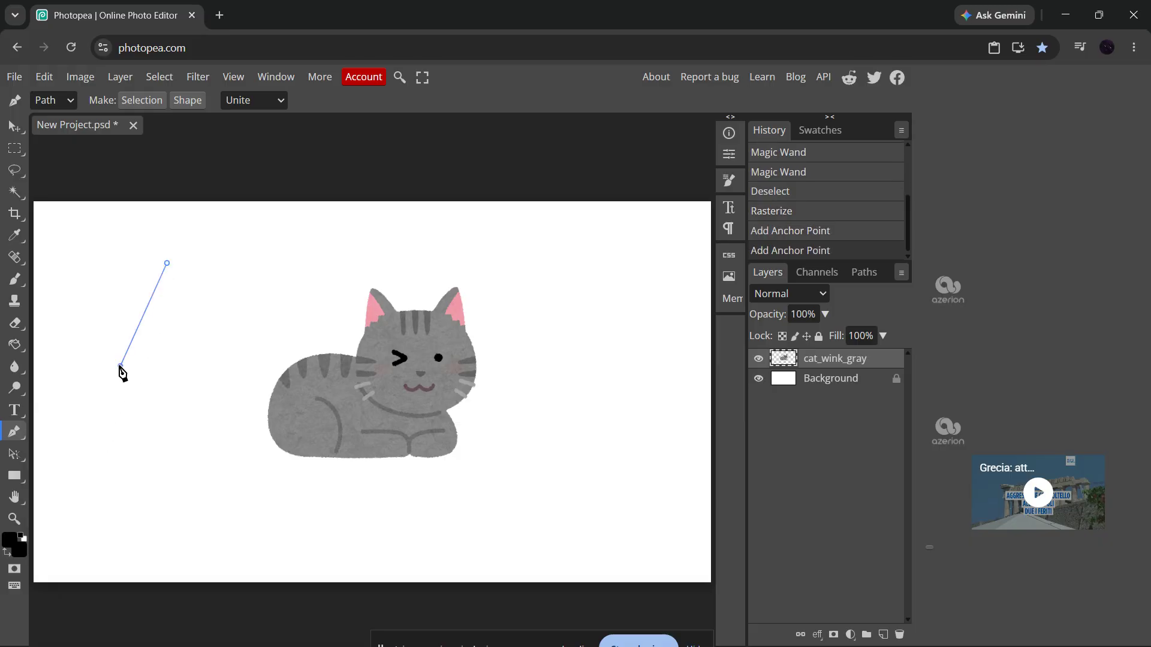
drag(152, 454, 53, 448)
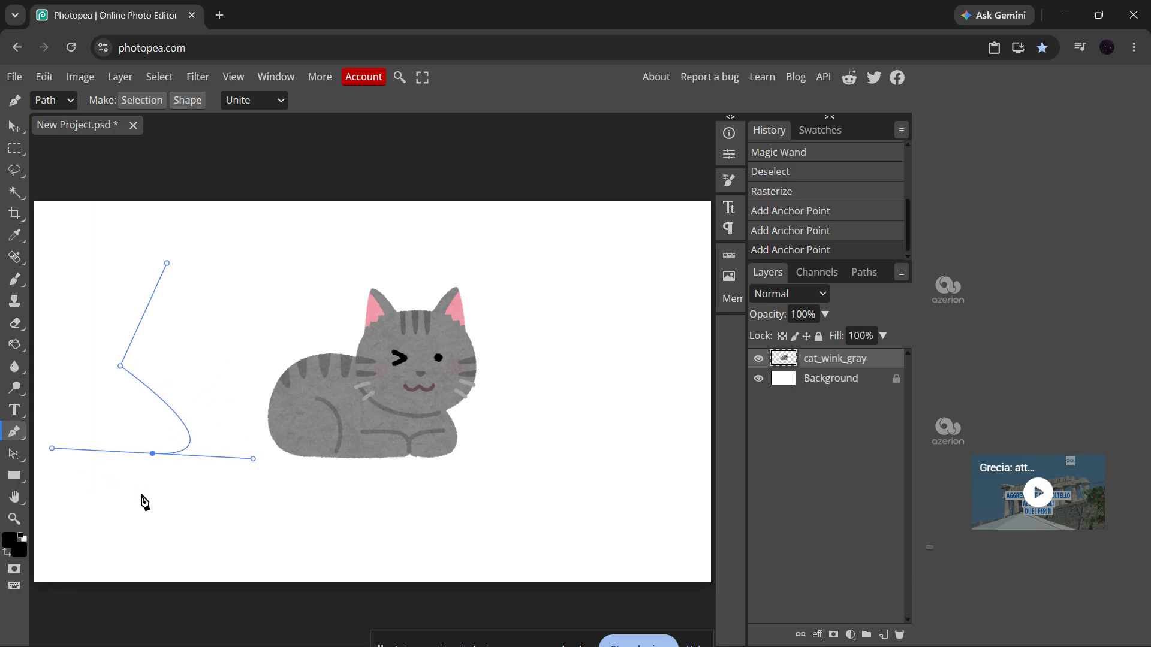
key(ctrl+z)
key(ctrl+z)
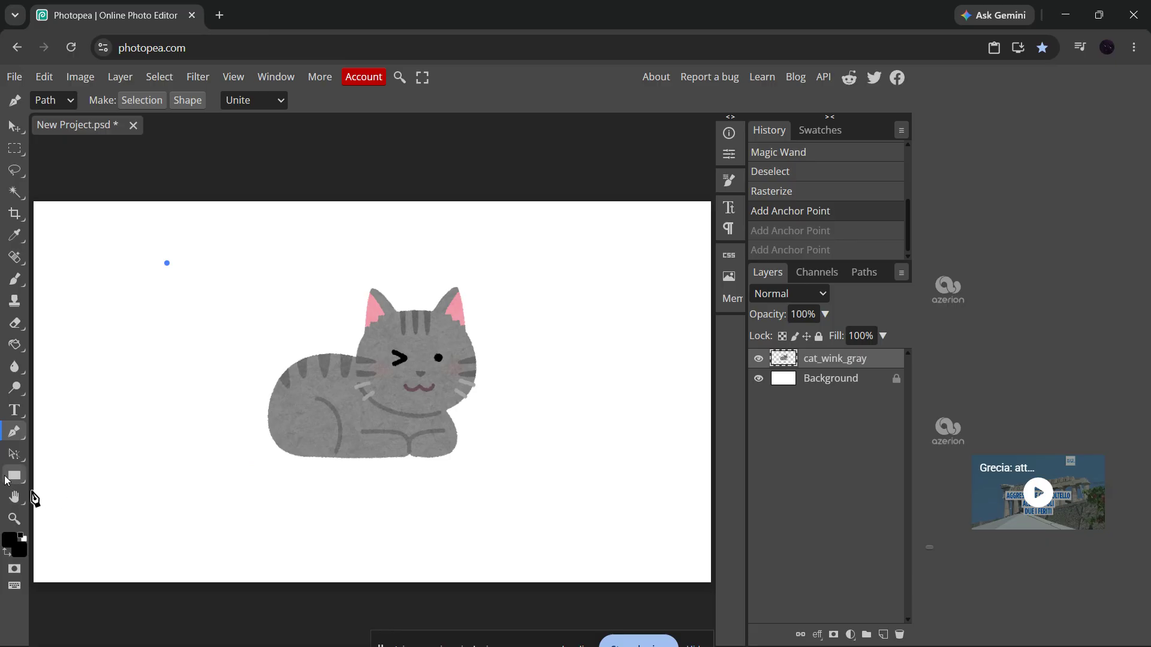
Step: Try a black rectangle on the empty canvas beside the cat, and undo it together with the remaining anchor point
click(12, 476)
drag(53, 250, 174, 392)
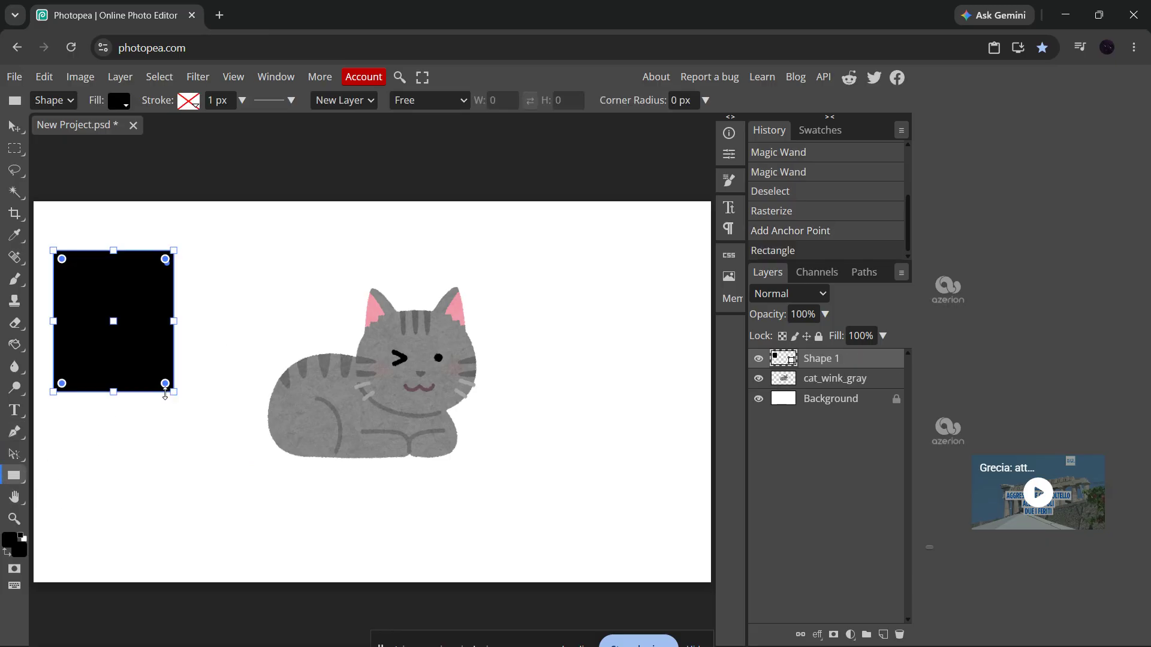
key(ctrl+z)
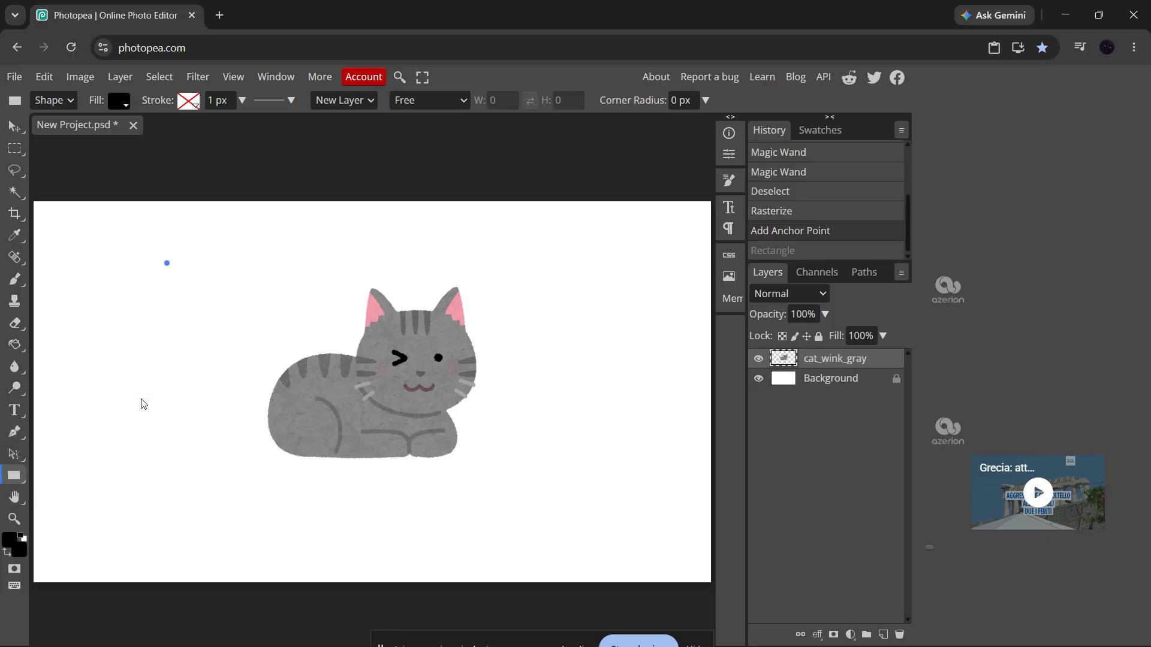
key(ctrl+z)
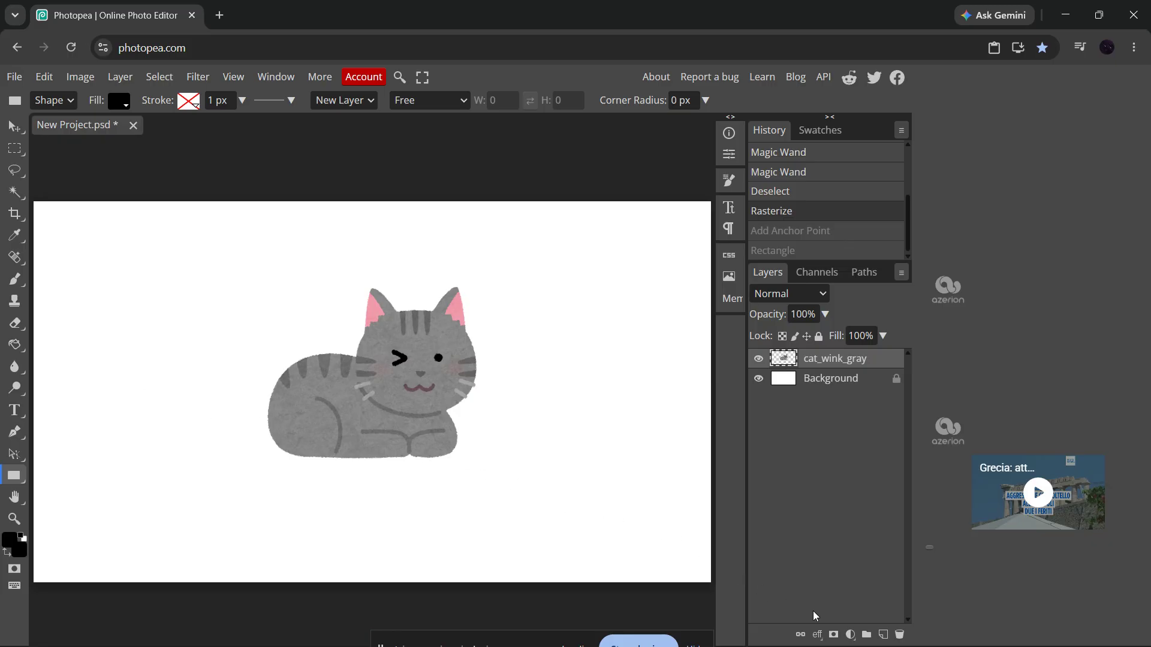
Step: Review the available fill and adjustment layer types, return to the Move tool and deselect the cat layer
click(850, 635)
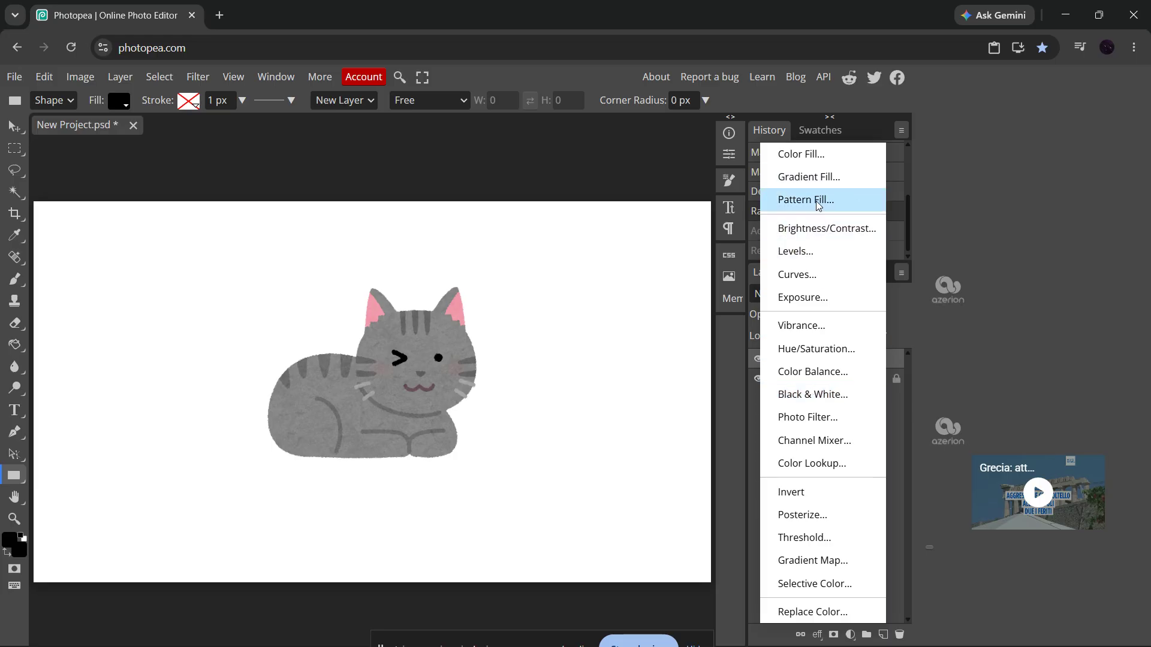
click(847, 638)
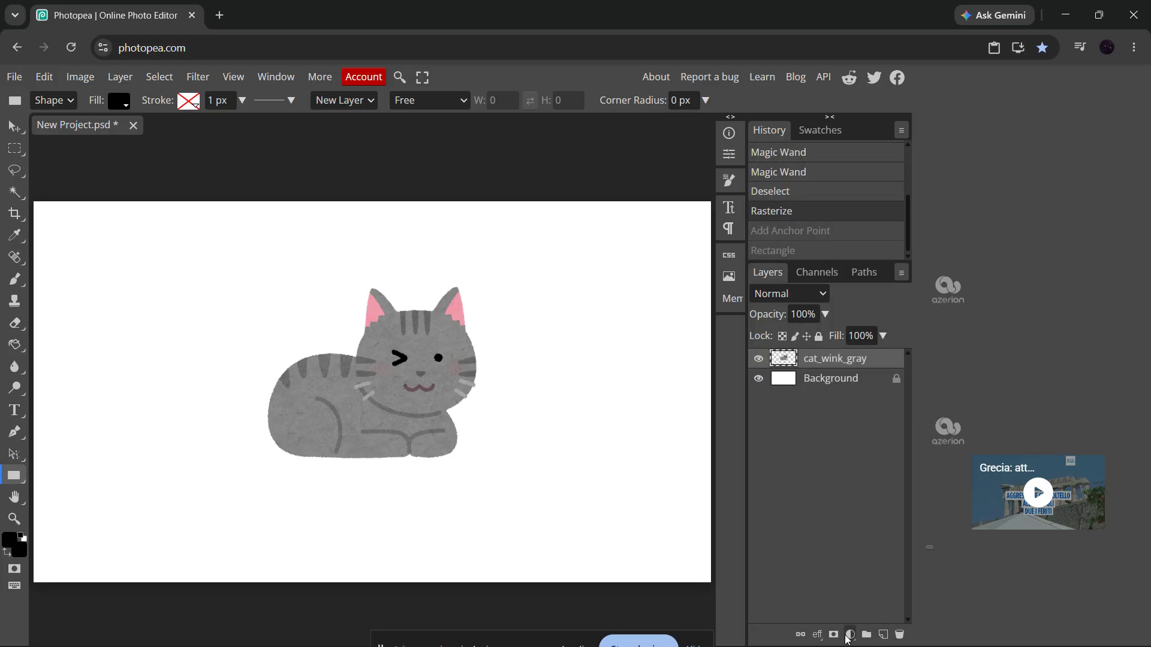
key(v)
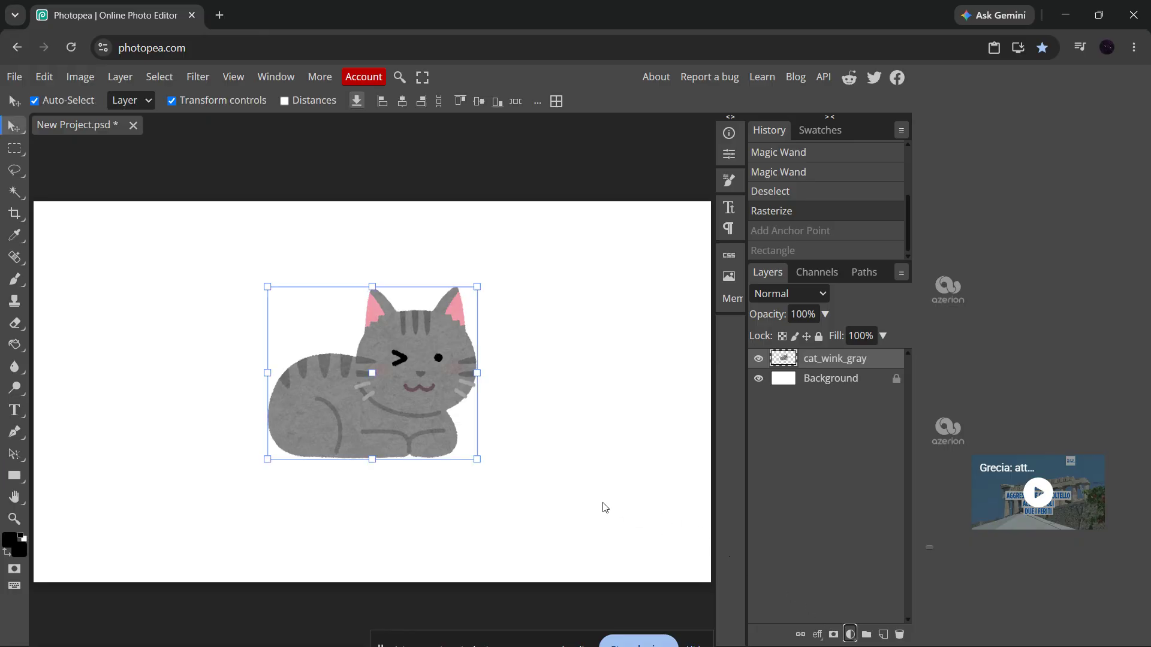
click(605, 508)
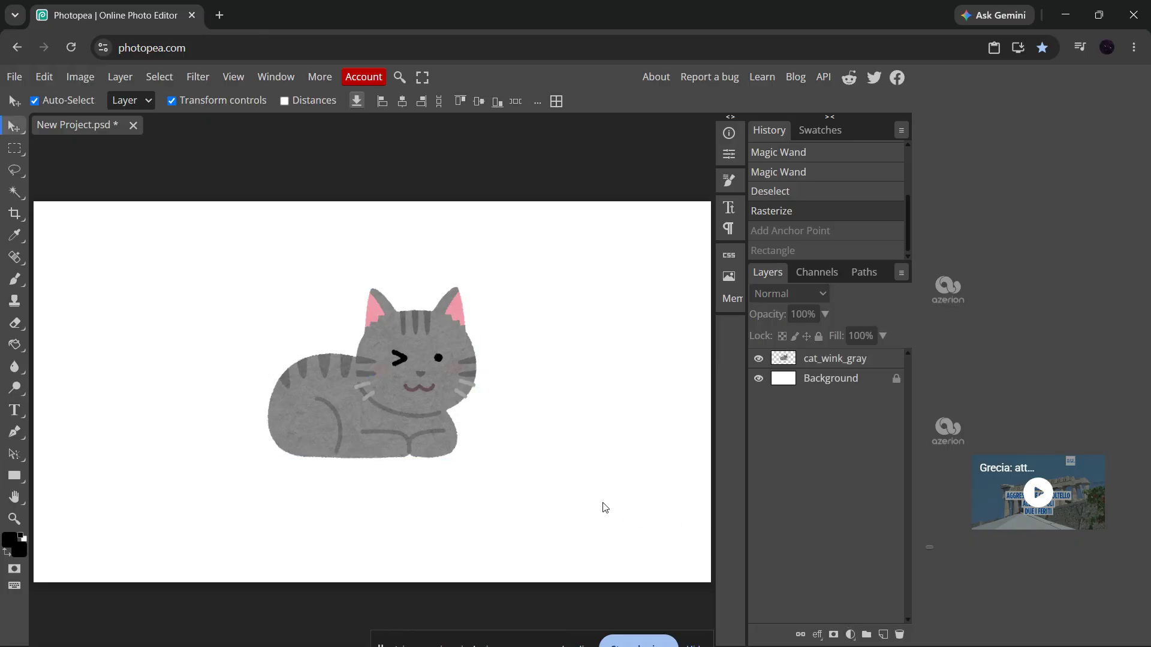